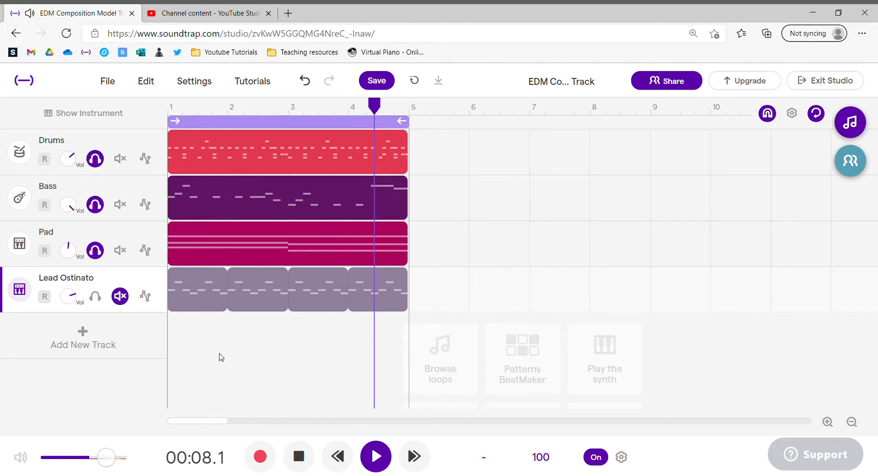
# Step: Unmute the Lead Ostinato track and play the full arrangement from the start of bar 1
pyautogui.press('space')
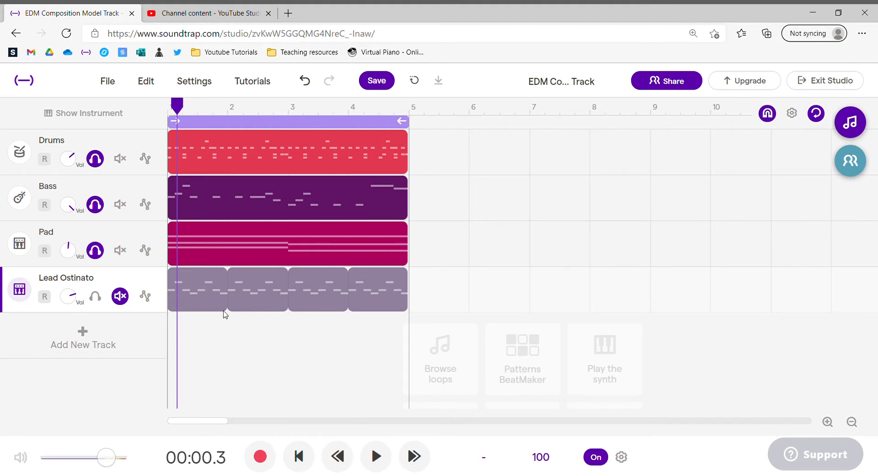
pyautogui.moveTo(180, 111); pyautogui.dragTo(164, 111)
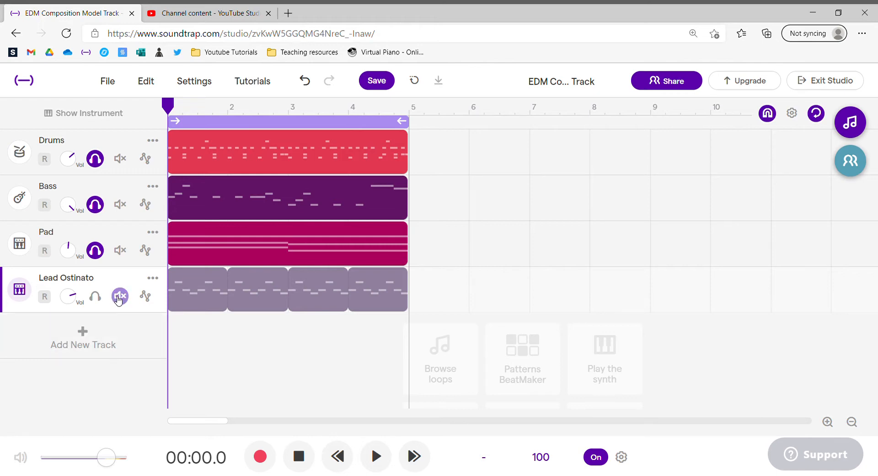
pyautogui.click(119, 296)
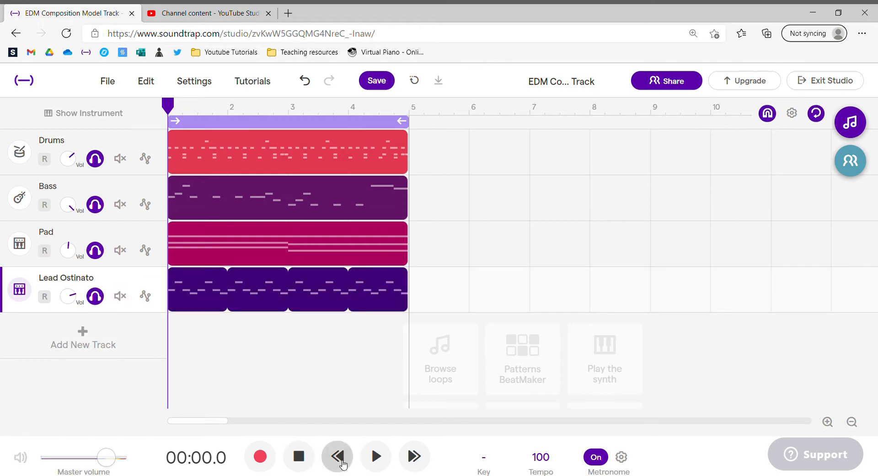
pyautogui.press('space')
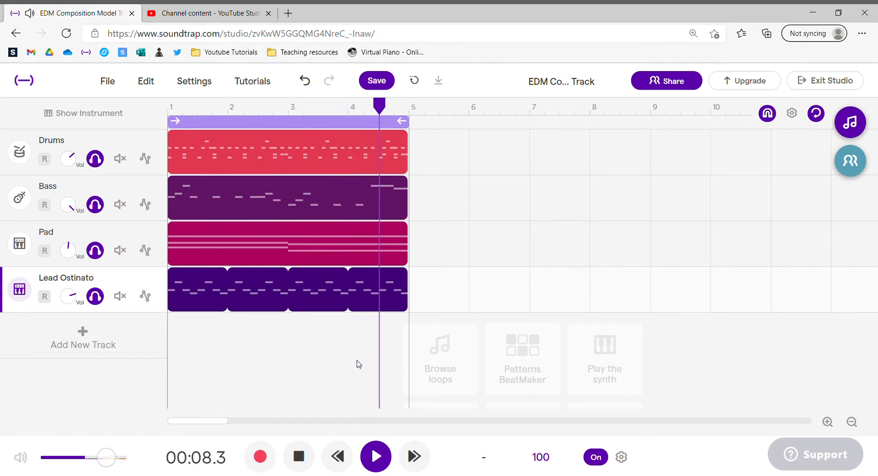
pyautogui.press('space')
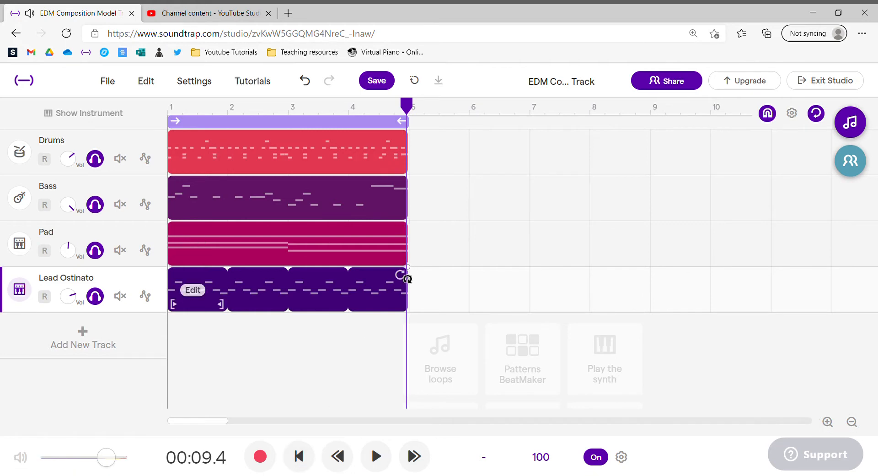
# Step: Shrink the Lead Ostinato region to its first bar and loop it back out to the end of bar 4
pyautogui.moveTo(403, 274); pyautogui.dragTo(226, 273)
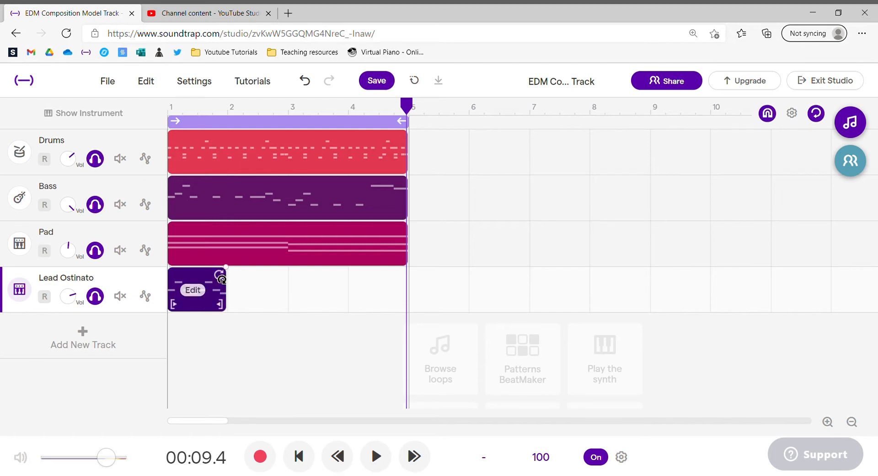
pyautogui.moveTo(222, 287); pyautogui.dragTo(409, 292)
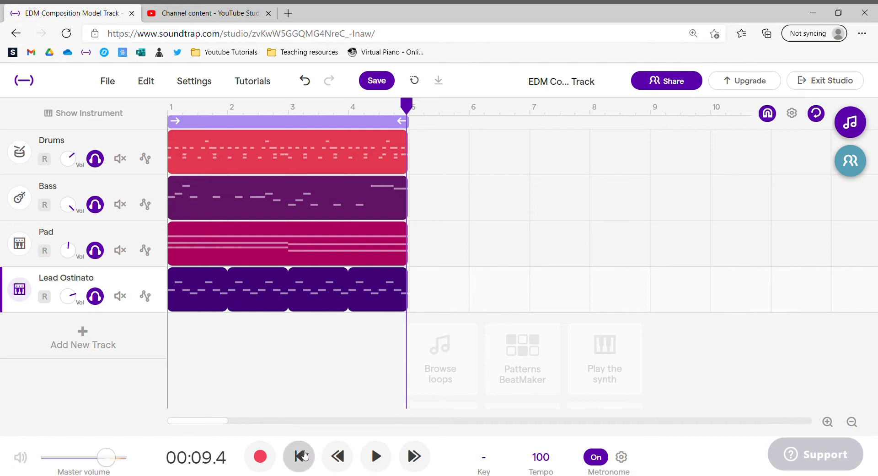
# Step: Review the Lead Ostinato region in the piano roll and audition its pitches E4, A4 and D4
pyautogui.doubleClick(252, 291)
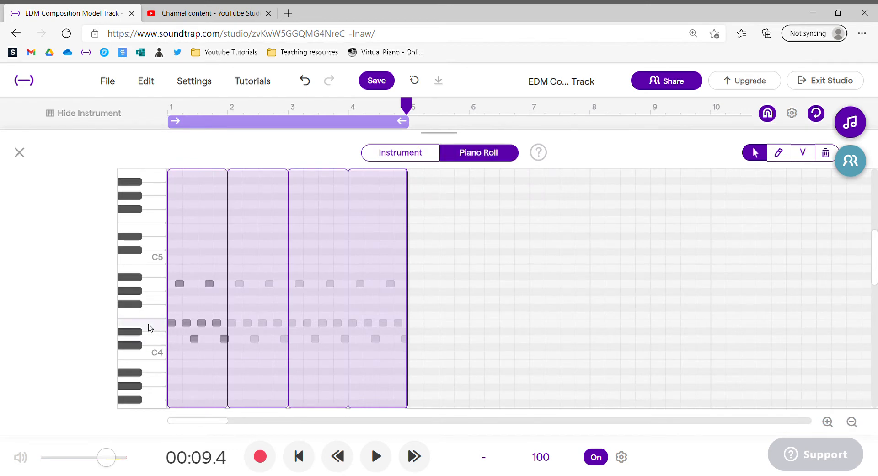
pyautogui.click(150, 327)
pyautogui.click(160, 287)
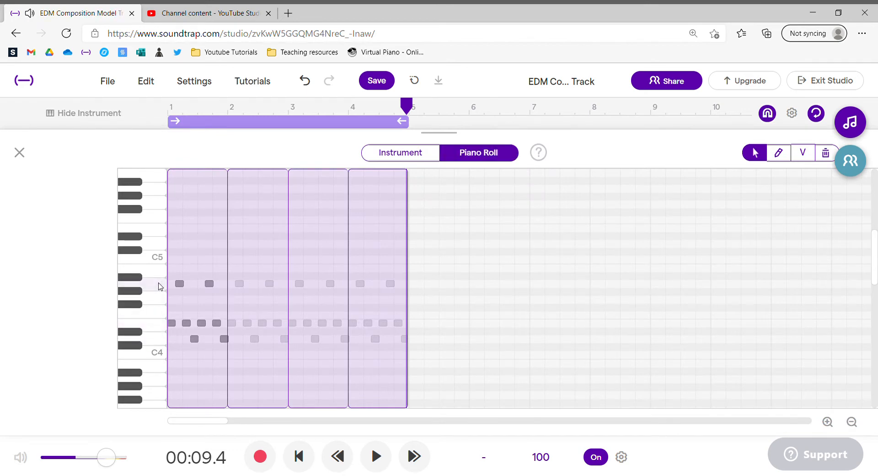
pyautogui.click(154, 338)
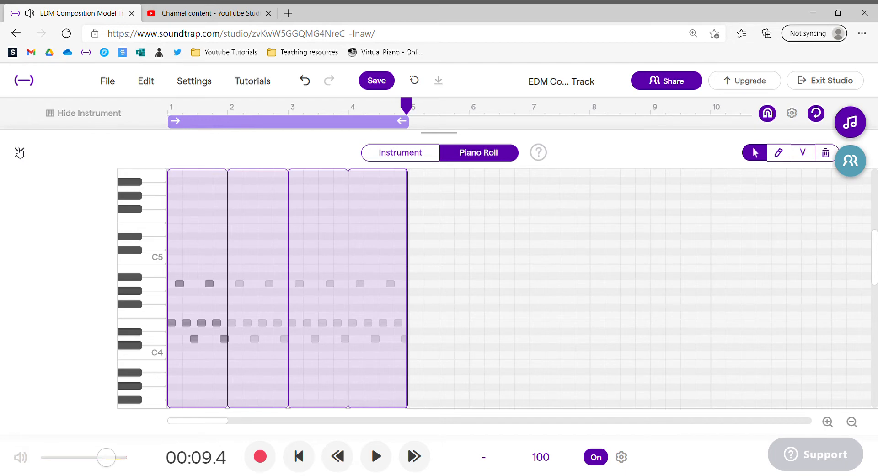
pyautogui.click(19, 152)
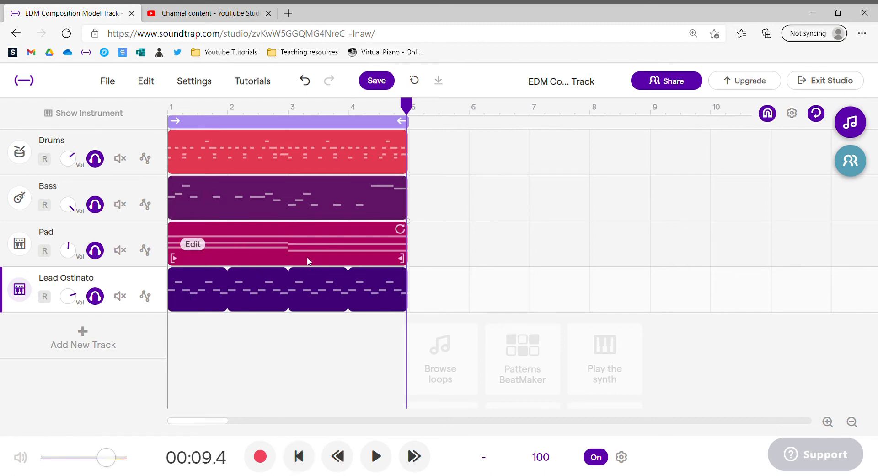
# Step: Compare the note layout of the Pad chords with that of the Lead Ostinato in the piano roll
pyautogui.doubleClick(292, 250)
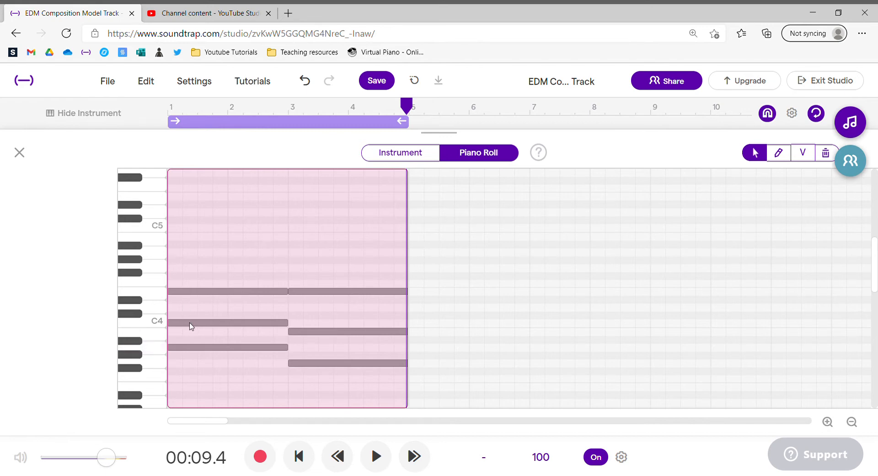
pyautogui.click(19, 153)
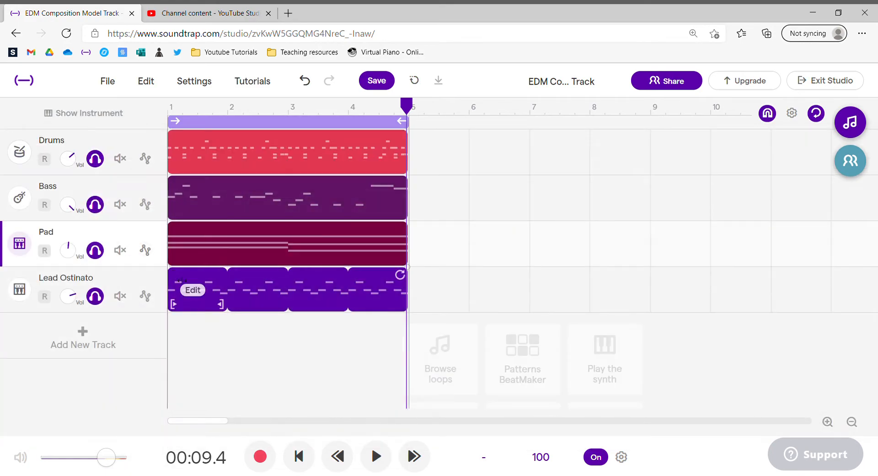
pyautogui.click(193, 290)
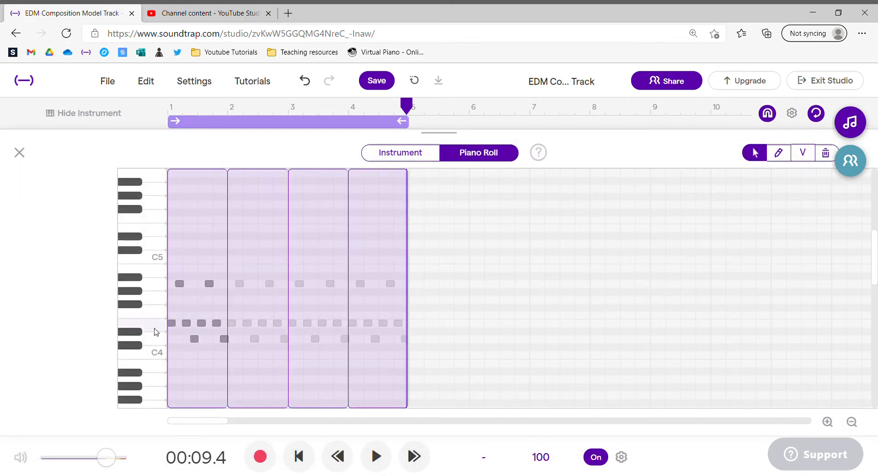
pyautogui.click(18, 153)
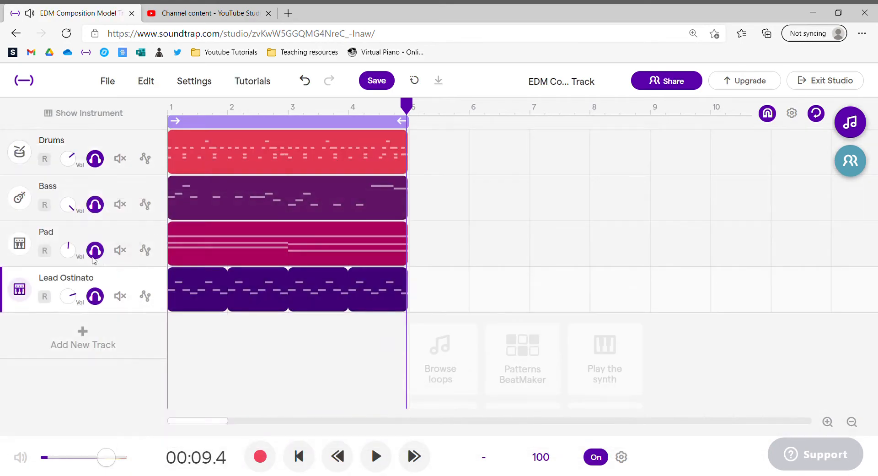
# Step: Audition the shared upper note of the Pad chords in the Pad region's piano roll
pyautogui.rightClick(179, 250)
pyautogui.click(176, 239)
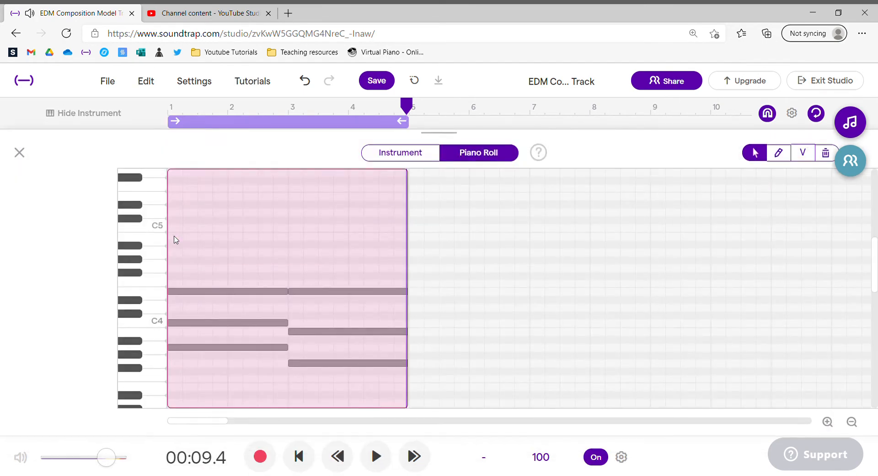
pyautogui.click(157, 298)
pyautogui.click(152, 297)
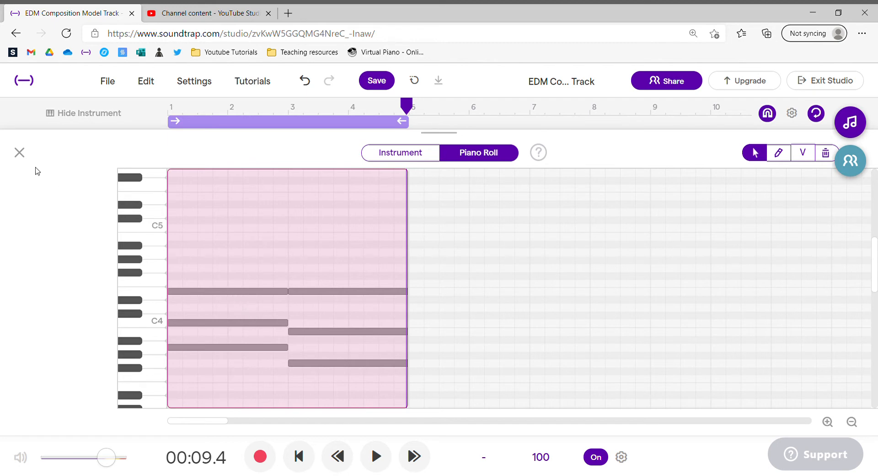
pyautogui.click(20, 156)
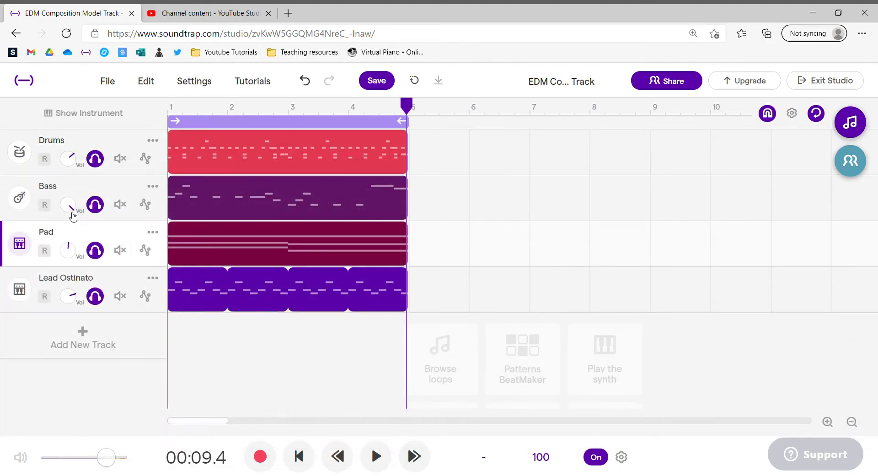
# Step: Add a new synthesizer track that uses the Berlin Lead preset from the Leads category
pyautogui.click(83, 342)
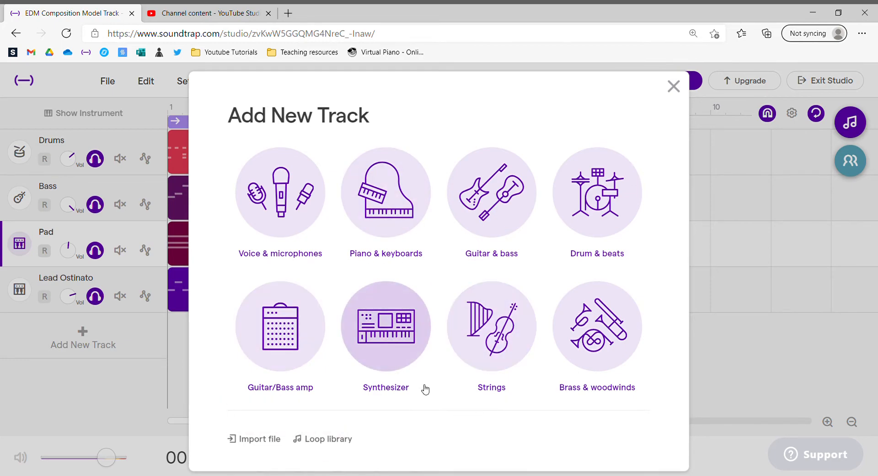
pyautogui.click(372, 324)
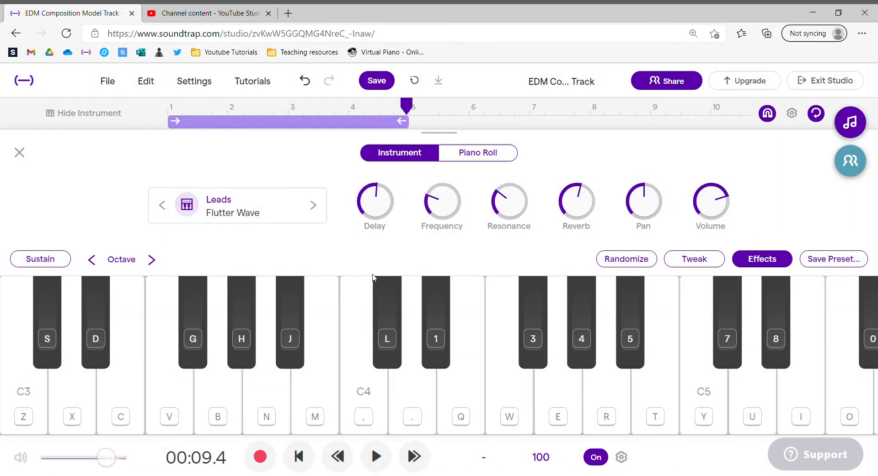
pyautogui.click(226, 210)
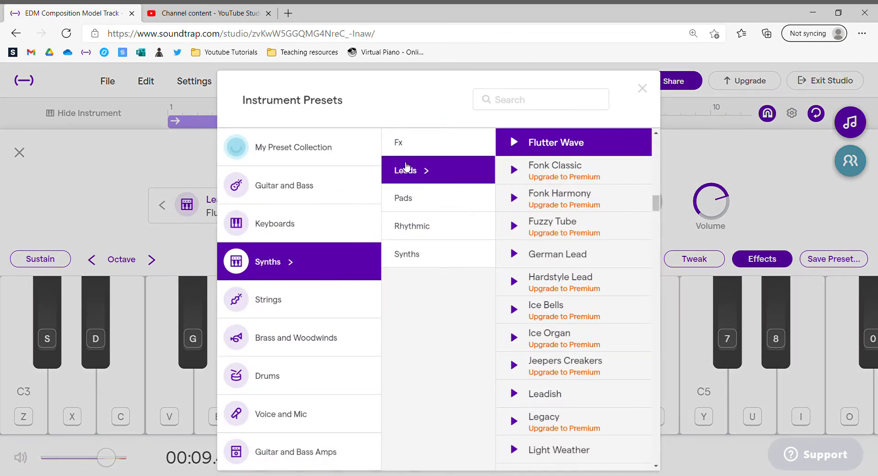
pyautogui.click(402, 177)
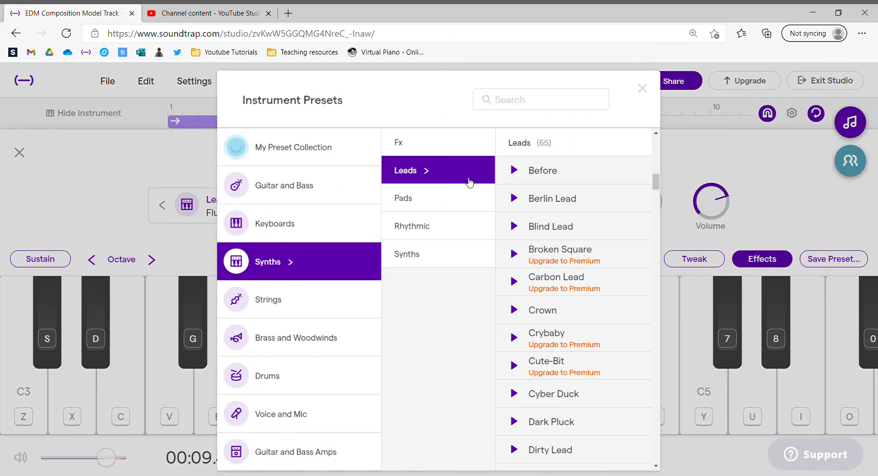
pyautogui.click(560, 205)
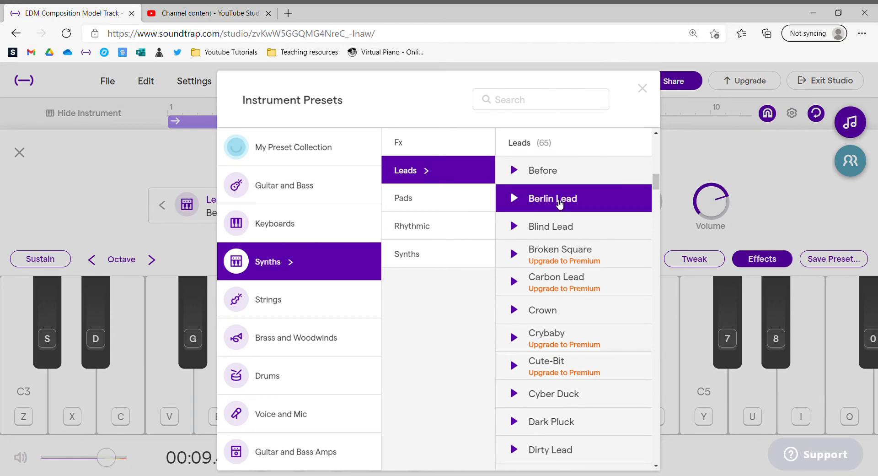
pyautogui.click(548, 202)
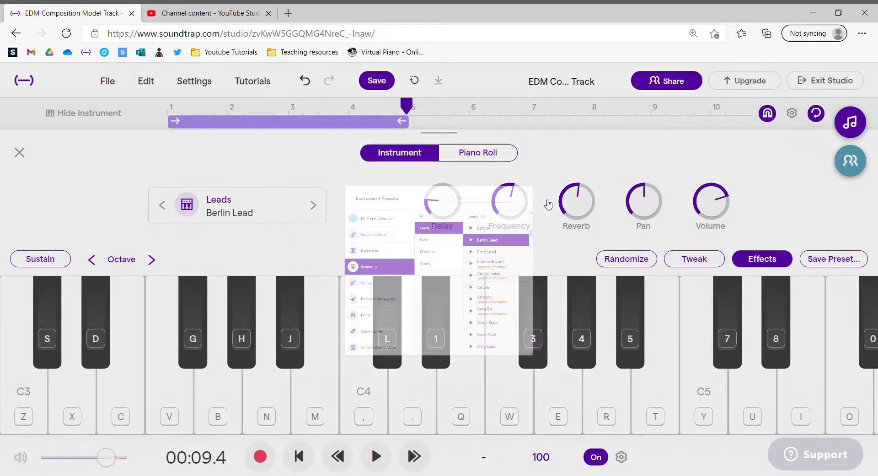
pyautogui.click(20, 153)
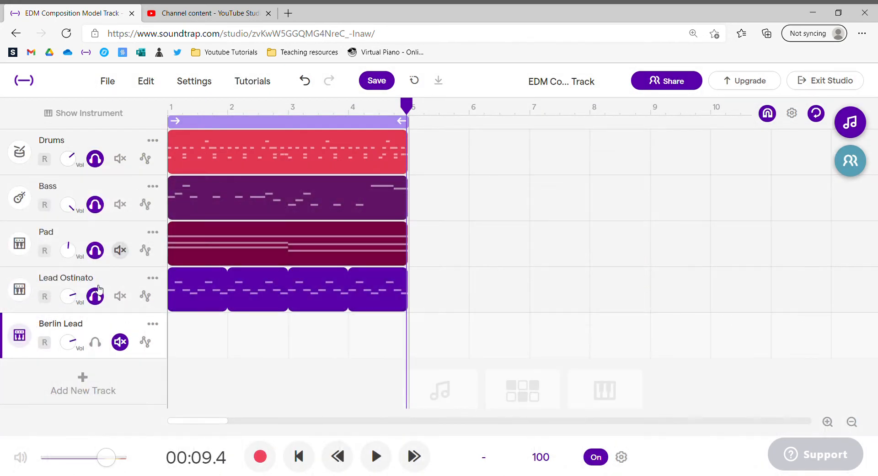
# Step: Mute the Lead Ostinato track and unmute the new Berlin Lead track
pyautogui.click(95, 297)
pyautogui.click(120, 295)
pyautogui.click(120, 296)
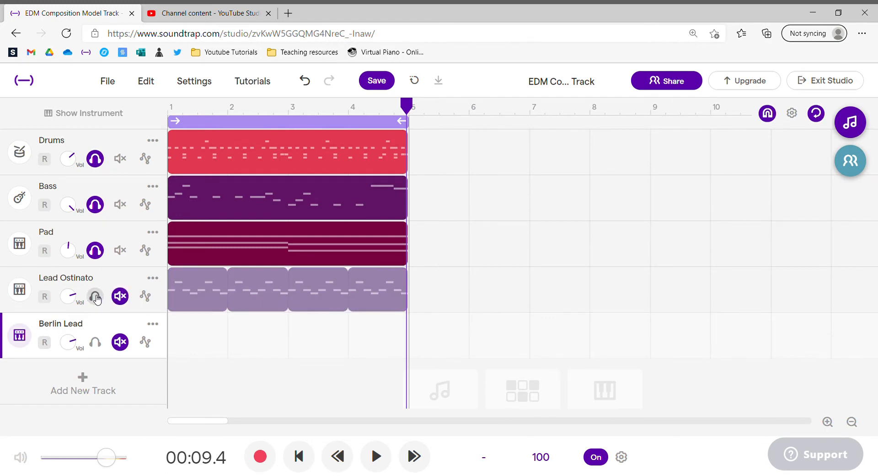
pyautogui.click(95, 341)
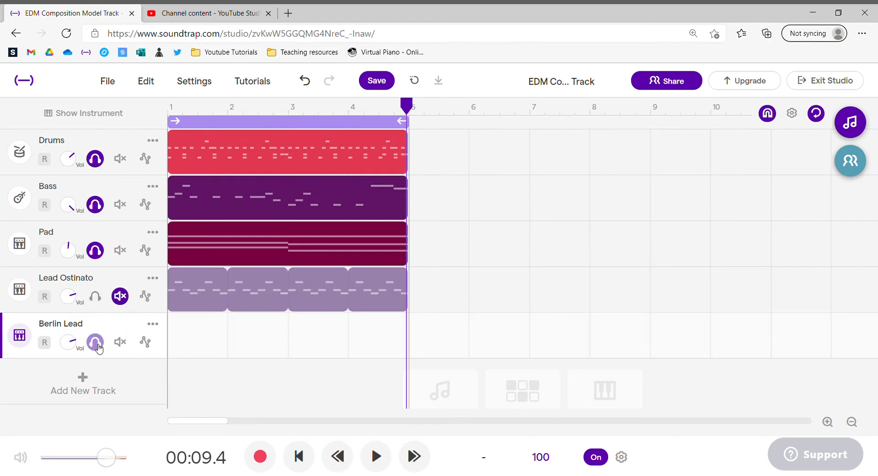
# Step: Return the playhead to the start of the project and open the Berlin Lead track's on-screen keyboard
pyautogui.click(27, 339)
pyautogui.click(299, 456)
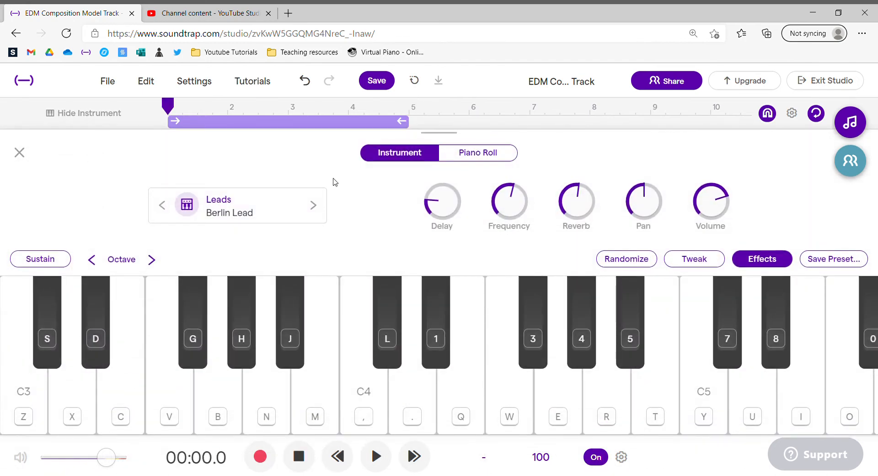
pyautogui.click(17, 161)
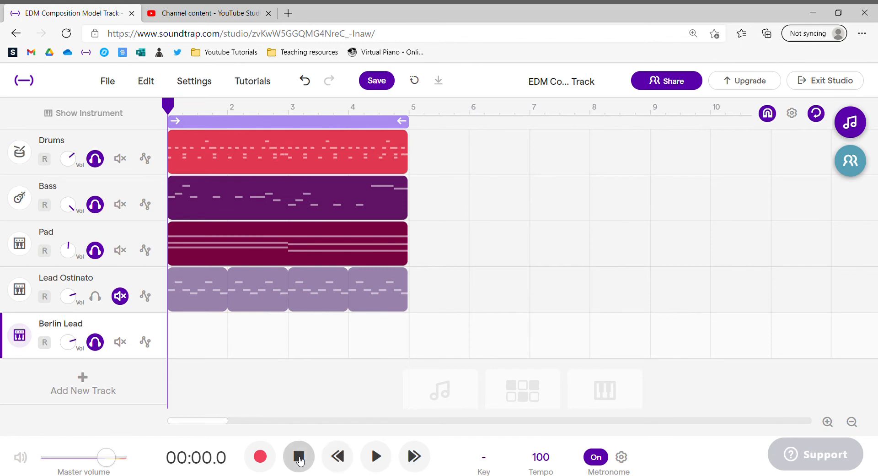
pyautogui.click(19, 335)
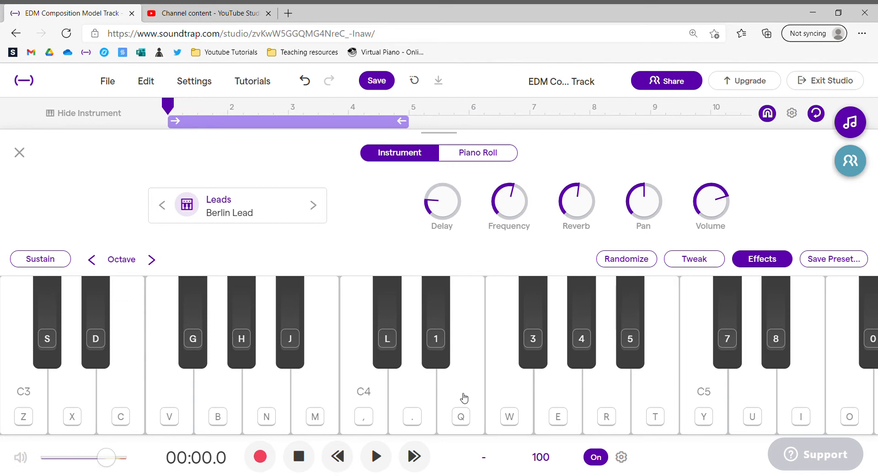
# Step: Improvise a melody on E4, F4 and G4 with the Berlin Lead over the looping tracks
pyautogui.press('space')
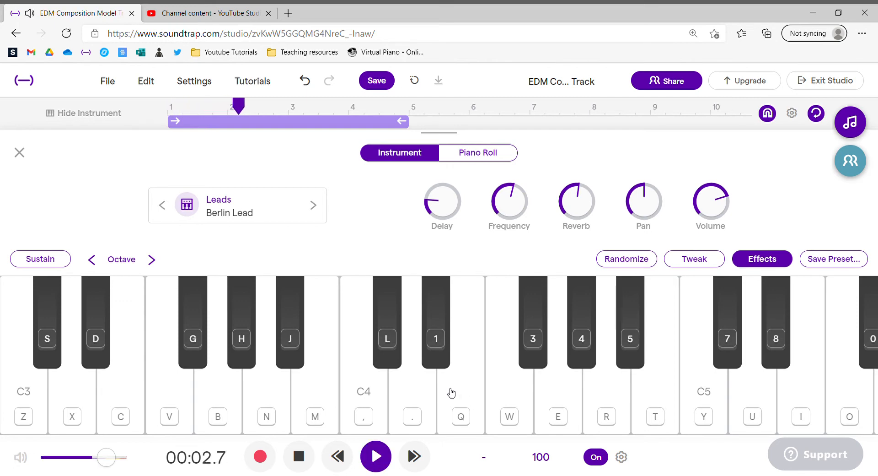
pyautogui.click(473, 388)
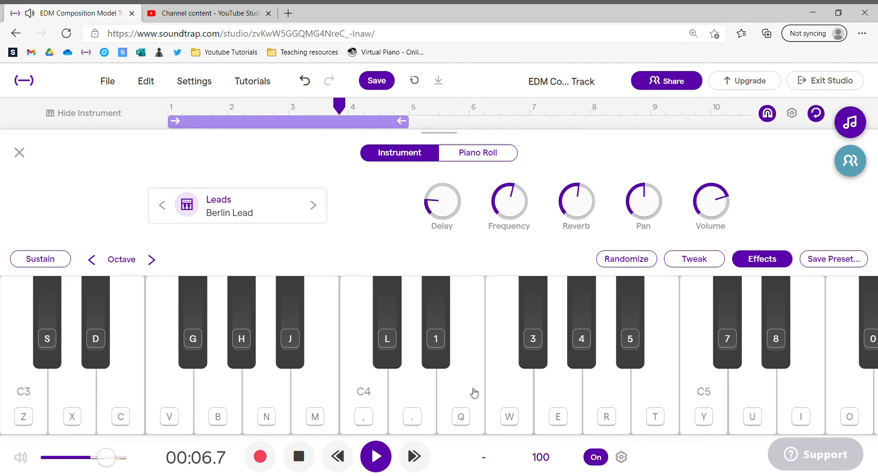
pyautogui.click(475, 393)
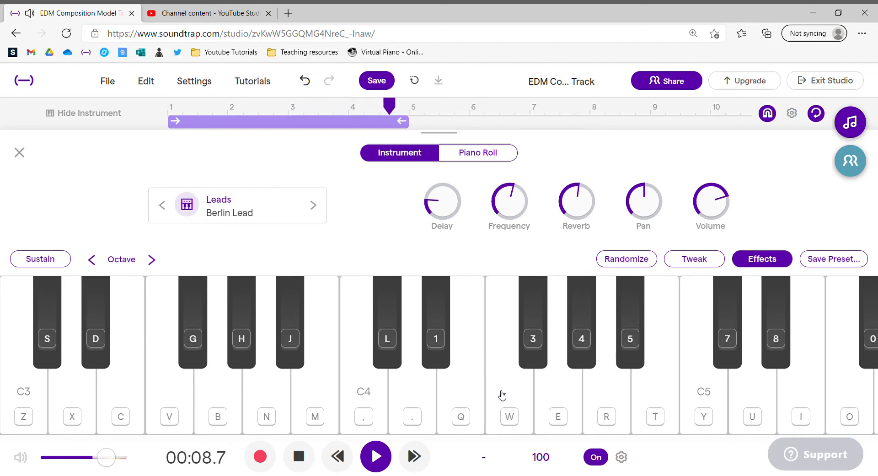
pyautogui.click(545, 396)
pyautogui.click(477, 399)
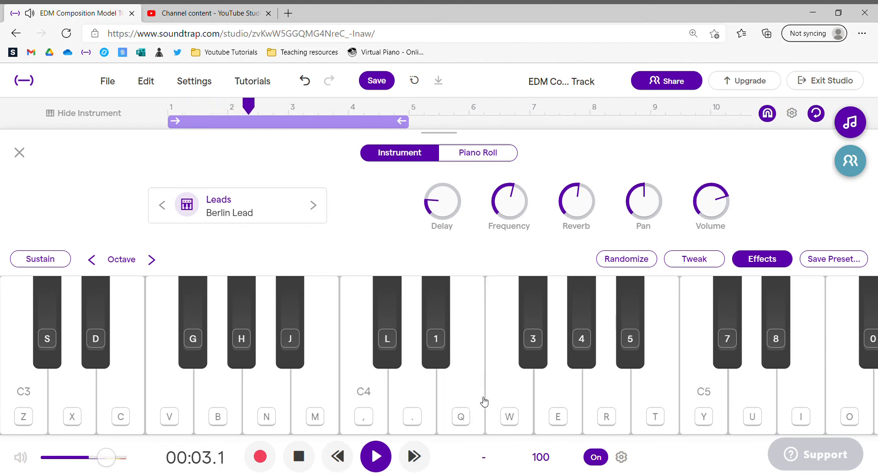
pyautogui.click(506, 405)
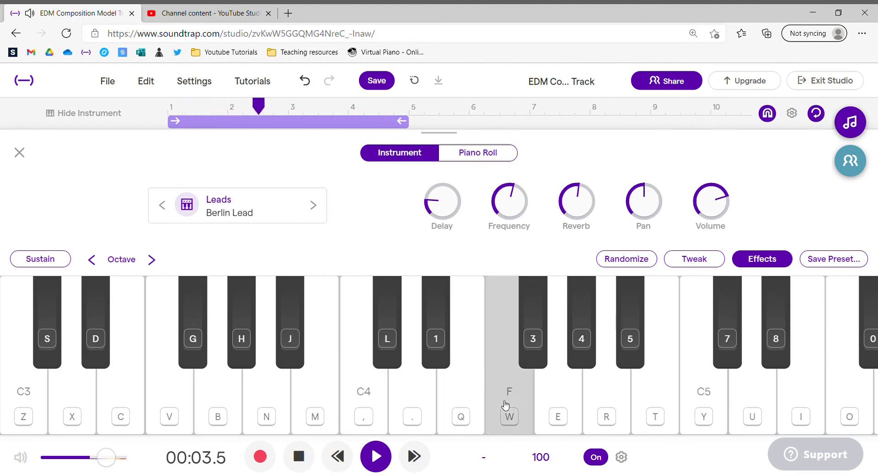
pyautogui.click(481, 397)
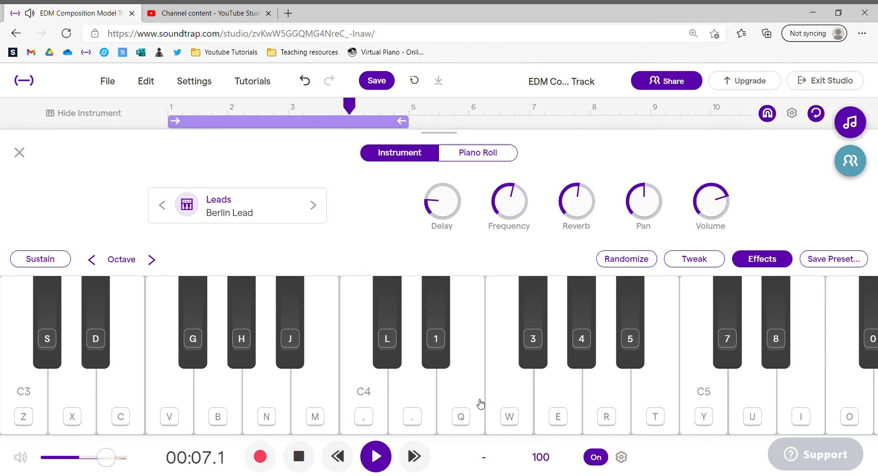
pyautogui.click(508, 407)
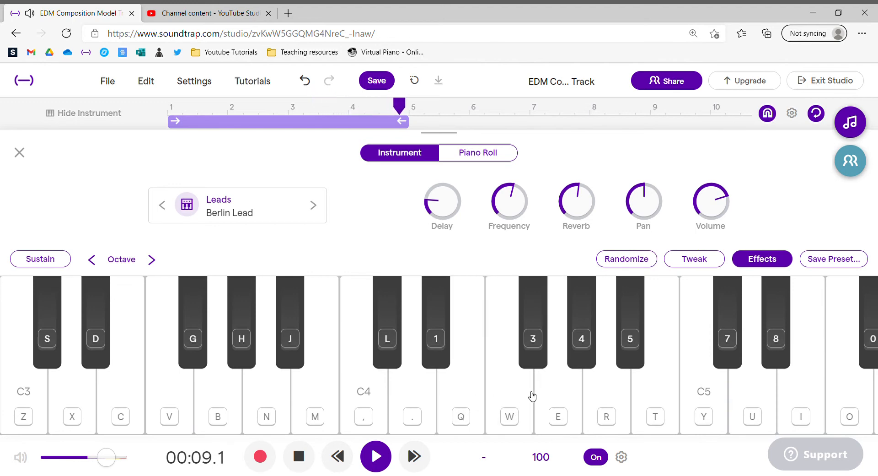
pyautogui.click(476, 391)
pyautogui.press('space')
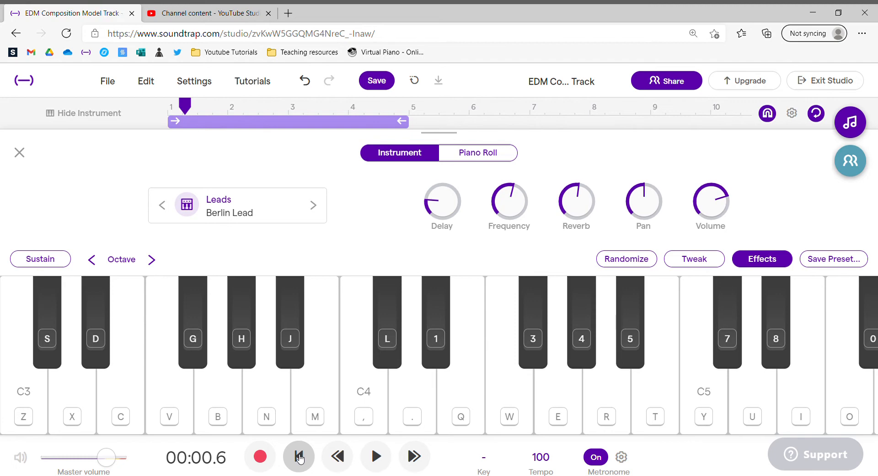
# Step: Return the playhead to the start and rehearse the alternating E4 and F4 notes without the backing tracks
pyautogui.click(300, 458)
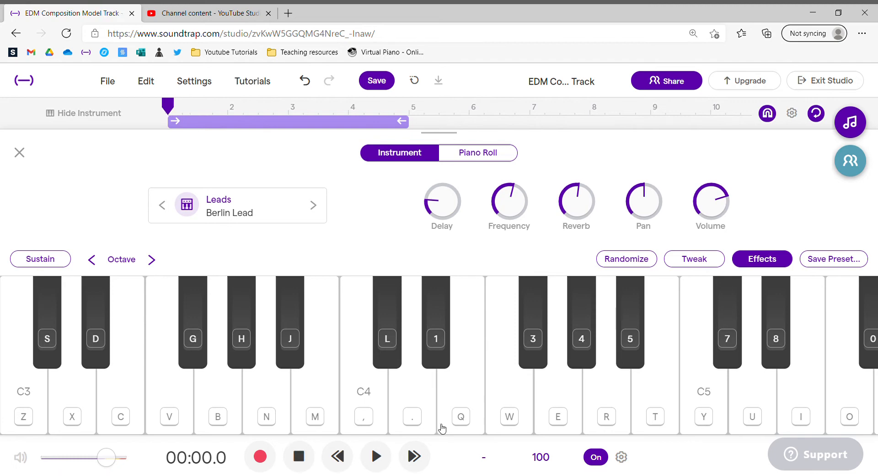
pyautogui.click(461, 393)
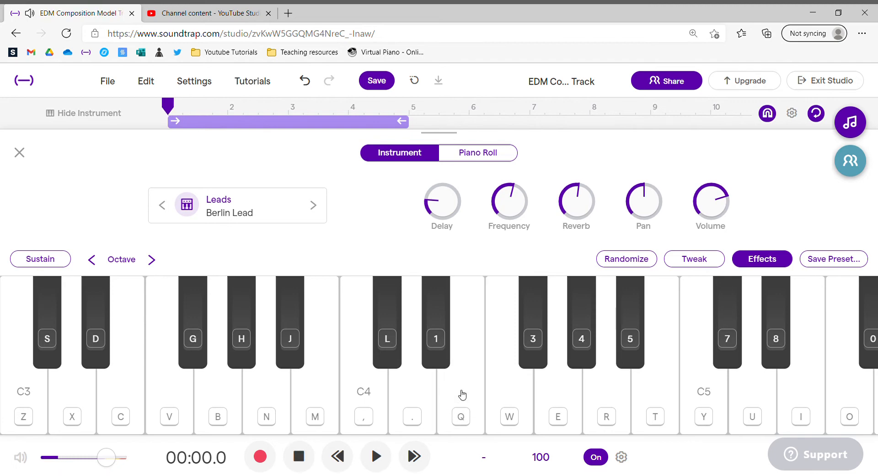
pyautogui.click(487, 396)
pyautogui.click(458, 410)
pyautogui.click(508, 401)
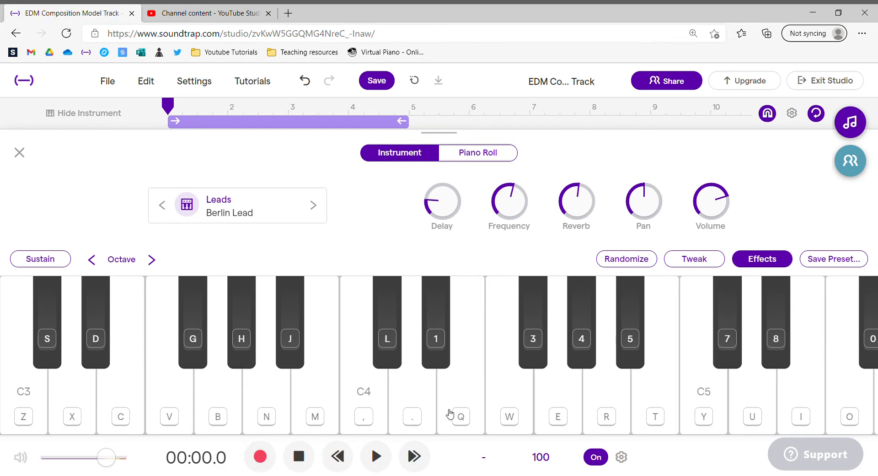
# Step: Record a four-bar Berlin Lead melody using E4, F4 and G4 over the loop and close the keyboard
pyautogui.click(261, 455)
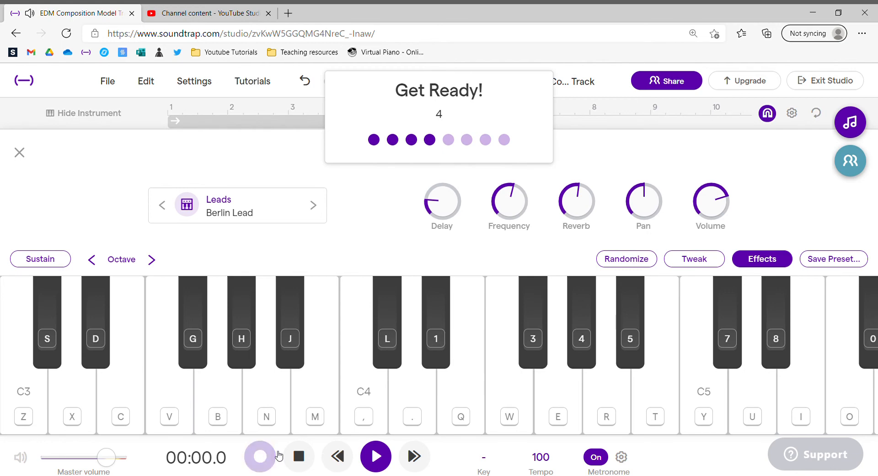
pyautogui.click(472, 400)
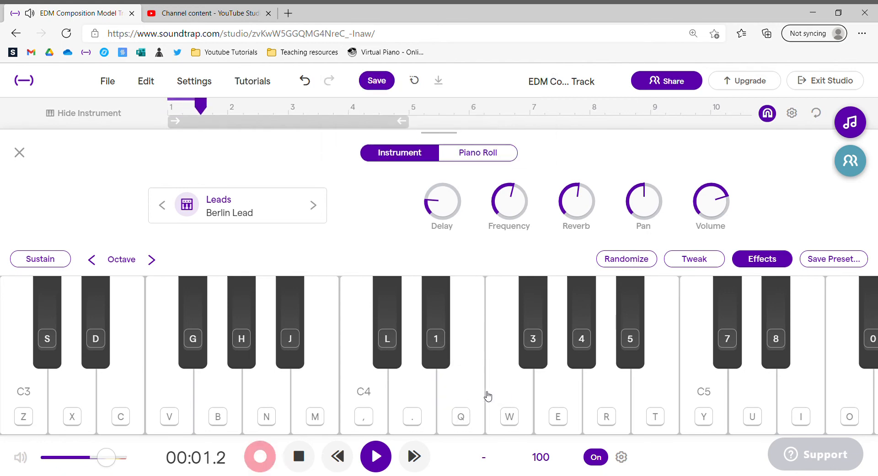
pyautogui.click(466, 395)
pyautogui.click(474, 399)
pyautogui.click(467, 400)
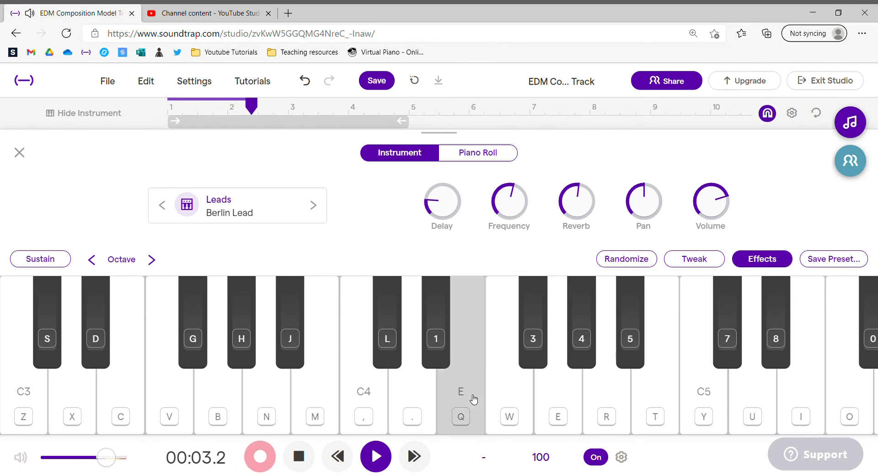
pyautogui.click(559, 397)
pyautogui.click(461, 378)
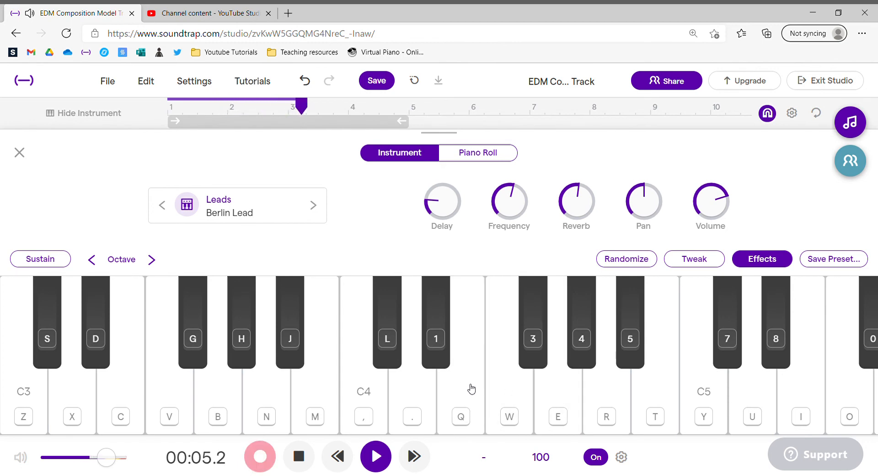
pyautogui.click(485, 394)
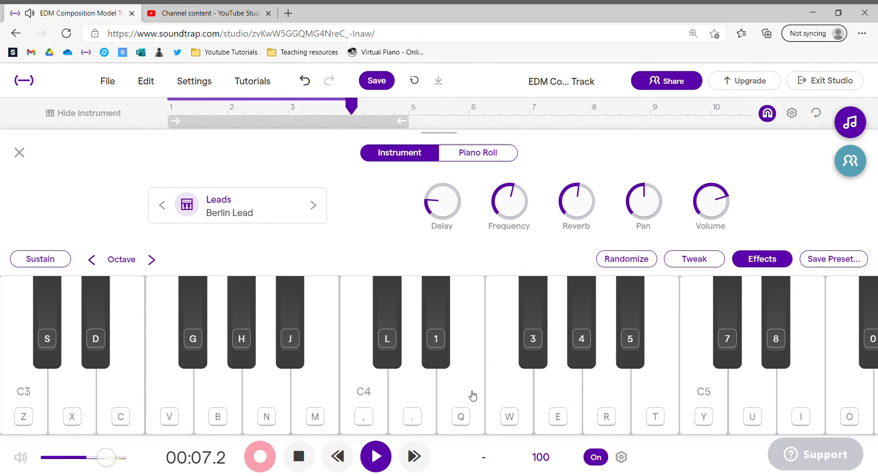
pyautogui.click(481, 396)
pyautogui.click(559, 402)
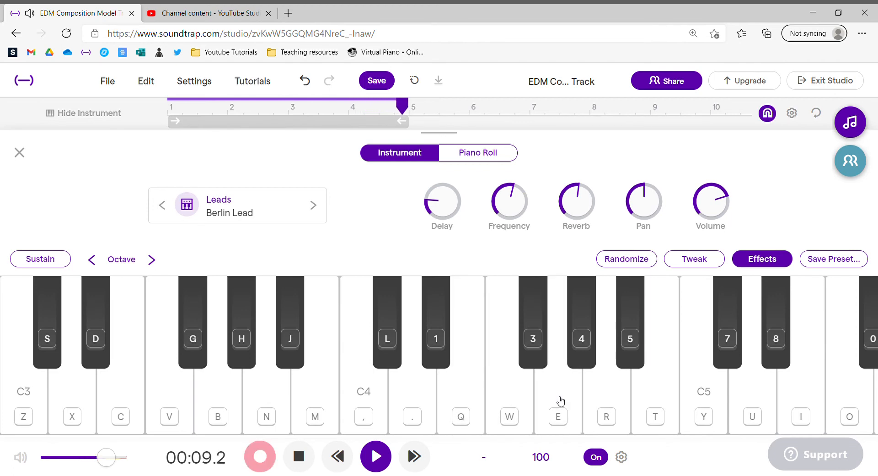
pyautogui.click(19, 153)
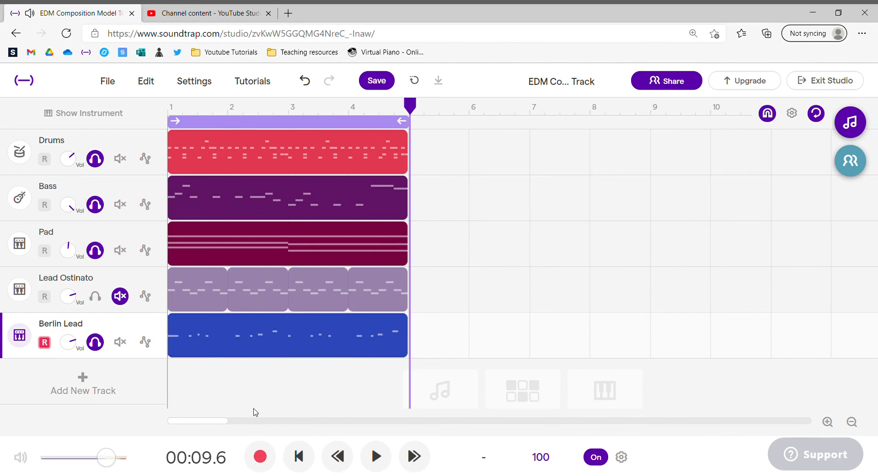
# Step: Return the playhead to the start and open the recorded Berlin Lead region in the piano roll
pyautogui.click(298, 457)
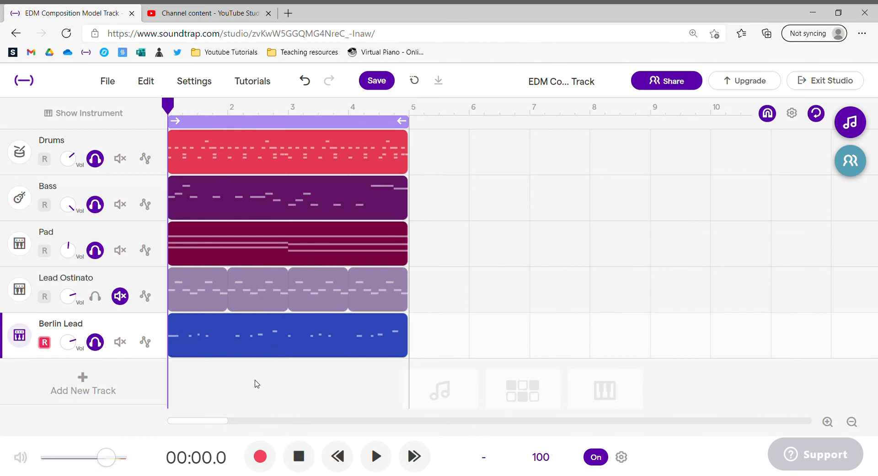
pyautogui.doubleClick(236, 341)
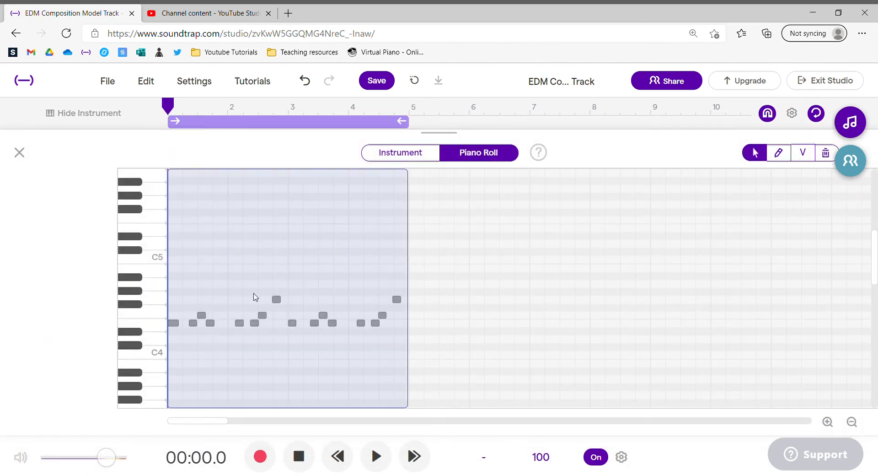
pyautogui.click(411, 151)
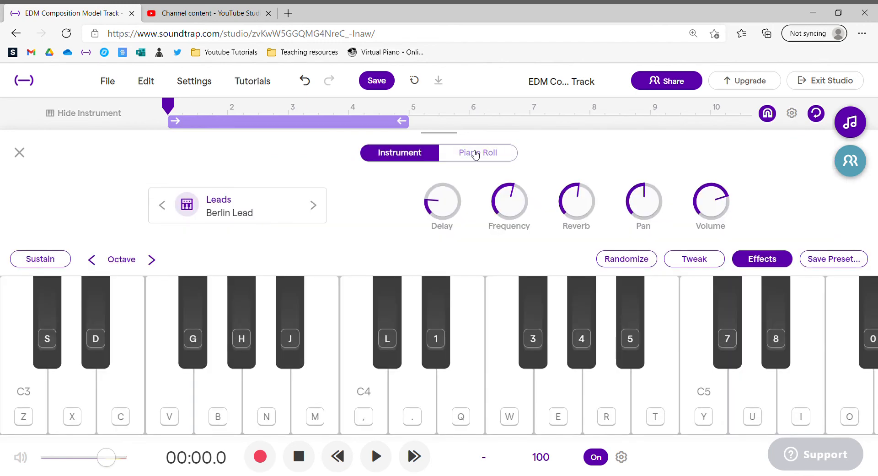
pyautogui.click(474, 152)
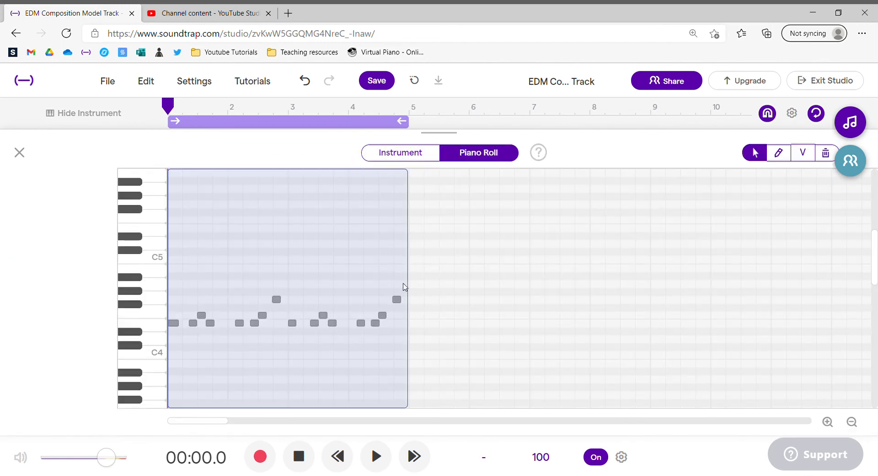
# Step: Select all notes of the recorded Berlin Lead melody and quantize them to 1/16
pyautogui.moveTo(412, 275); pyautogui.dragTo(389, 320)
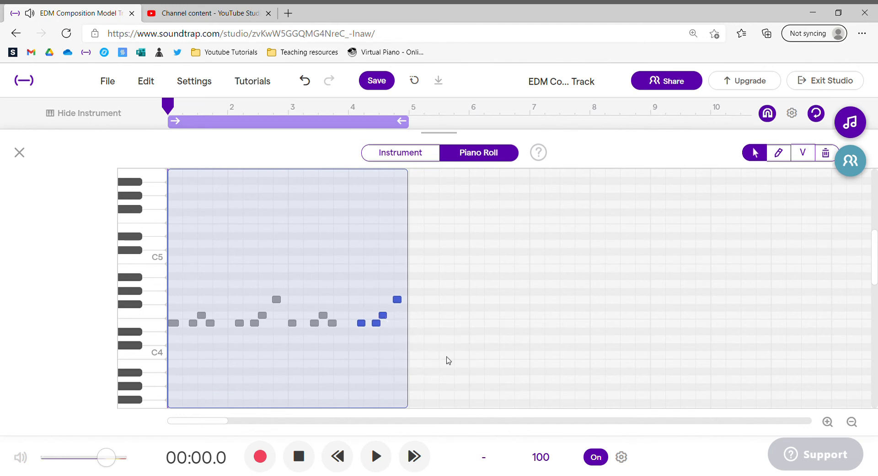
pyautogui.click(447, 359)
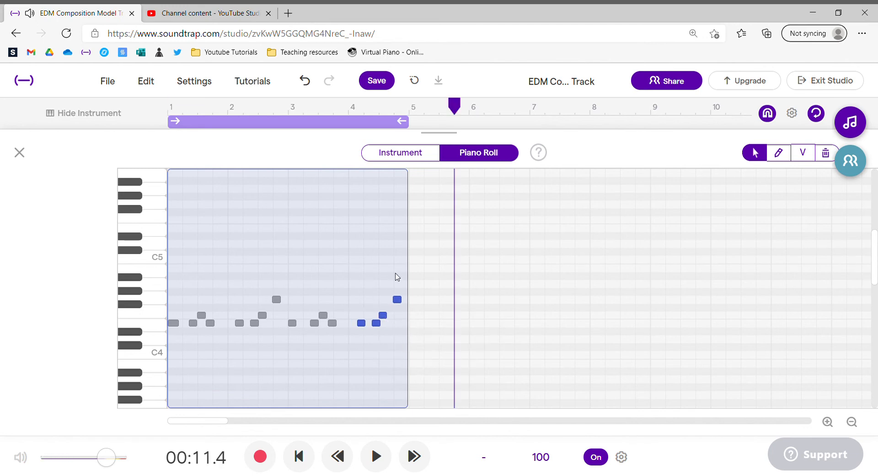
pyautogui.moveTo(396, 276); pyautogui.dragTo(151, 355)
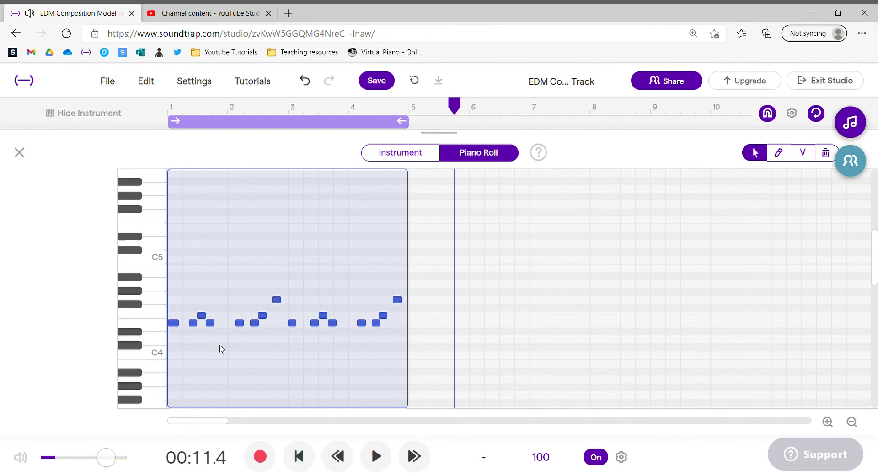
pyautogui.rightClick(213, 319)
pyautogui.moveTo(277, 388)
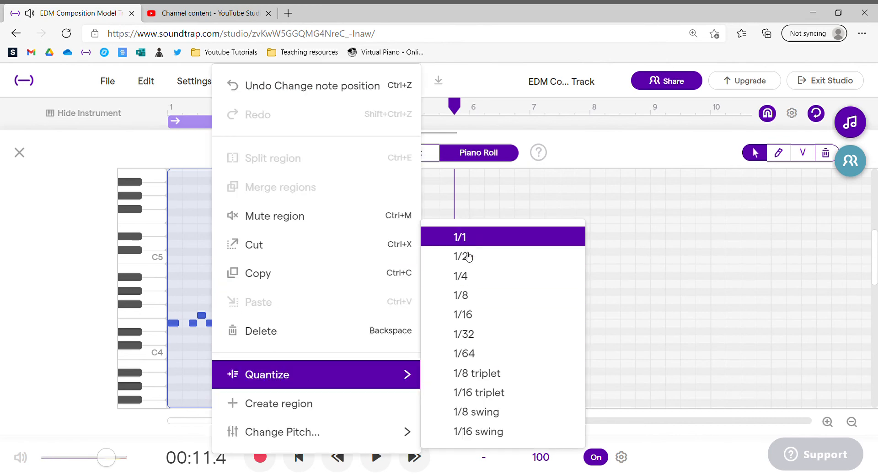
pyautogui.click(475, 318)
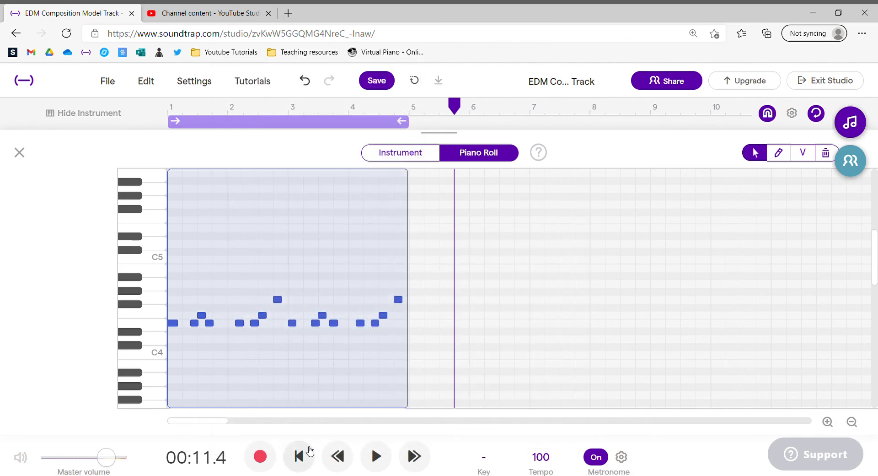
# Step: Play the quantized Berlin Lead melody with the other tracks from the start
pyautogui.click(307, 456)
pyautogui.press('space')
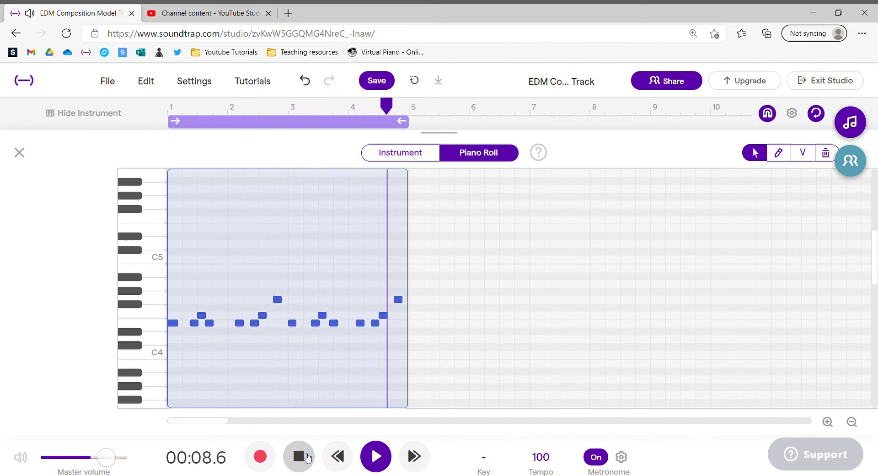
pyautogui.click(306, 455)
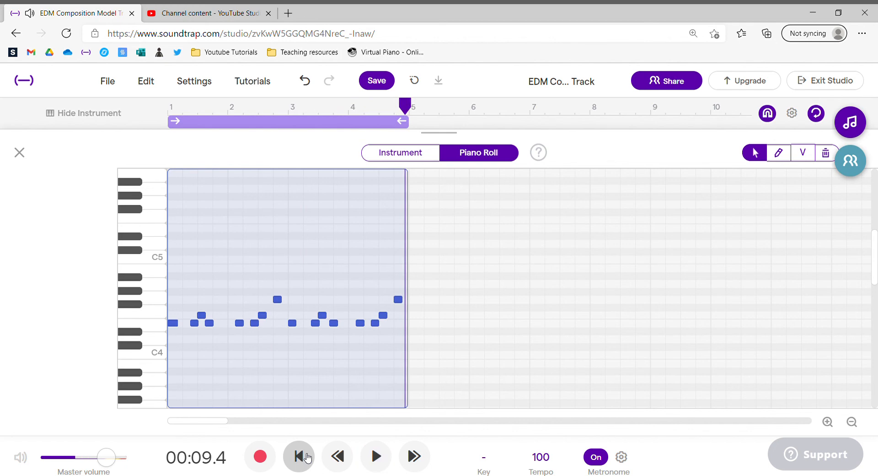
# Step: Lower the two highest notes, at the ends of bars 2 and 4, to D4 and play the melody from the start
pyautogui.click(275, 365)
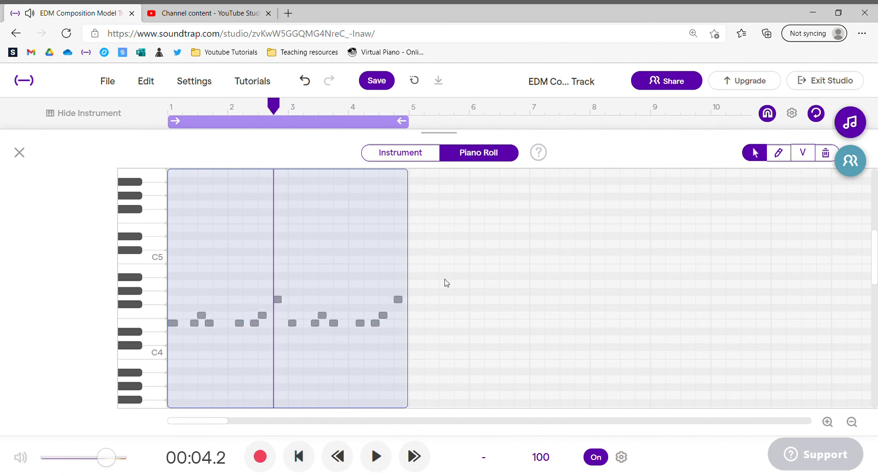
pyautogui.moveTo(404, 276); pyautogui.dragTo(279, 306)
pyautogui.moveTo(279, 303)
pyautogui.moveTo(279, 302); pyautogui.dragTo(278, 343)
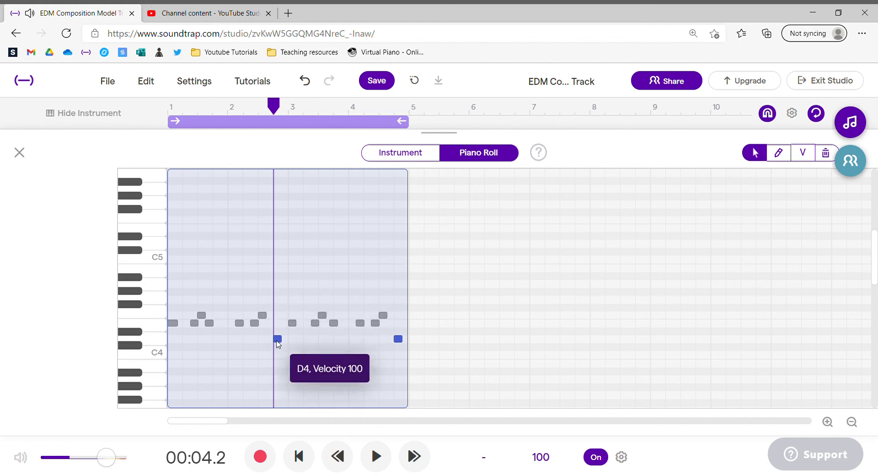
pyautogui.click(299, 456)
pyautogui.press('space')
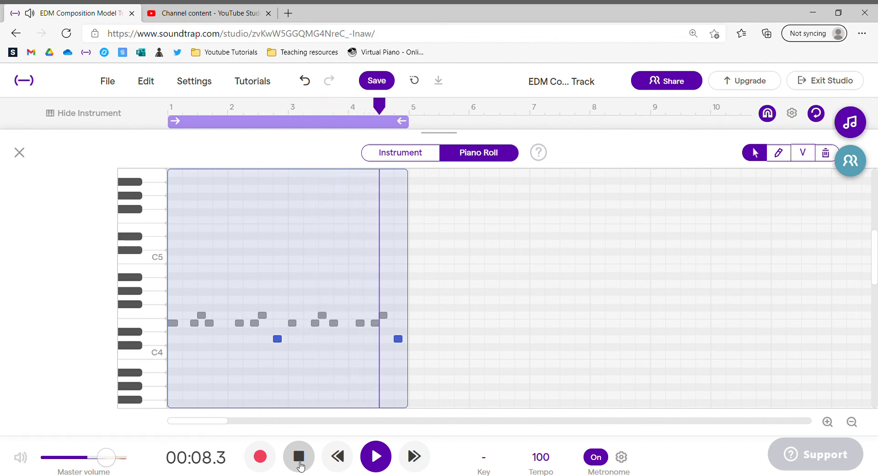
# Step: Move the last E4 notes of bars 1 and 3 to the starts of bars 2 and 4, and play the melody from the start
pyautogui.click(299, 463)
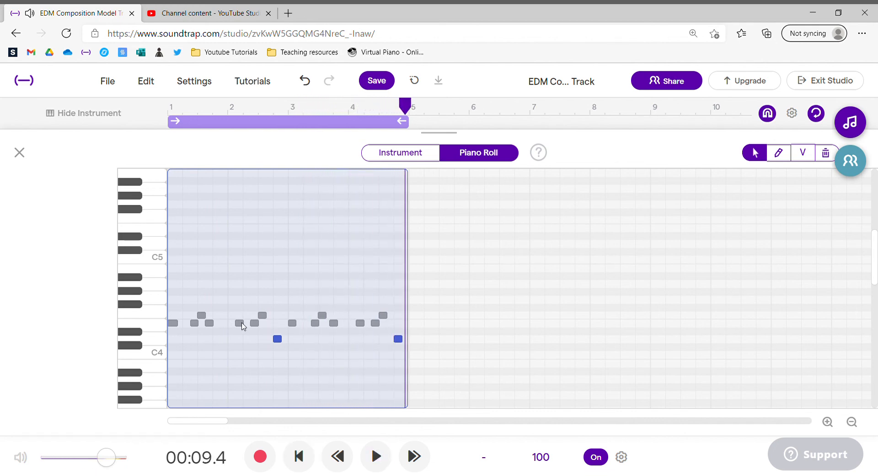
pyautogui.moveTo(210, 325); pyautogui.dragTo(232, 326)
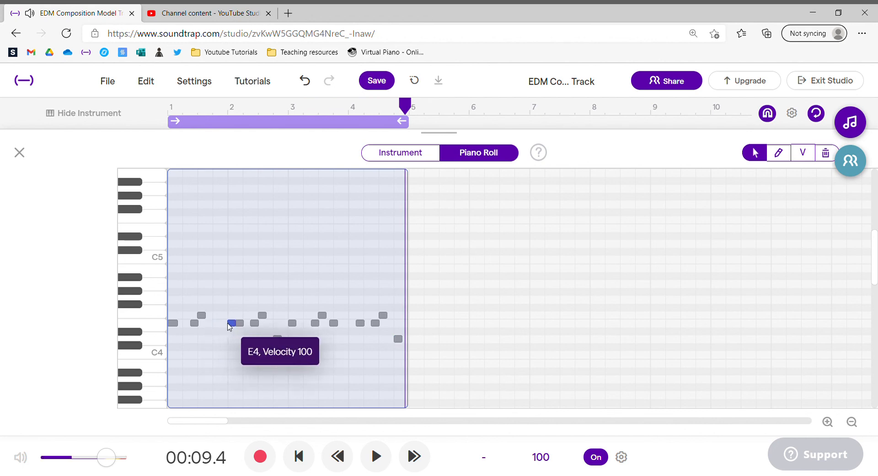
pyautogui.moveTo(336, 326); pyautogui.dragTo(353, 326)
pyautogui.click(309, 462)
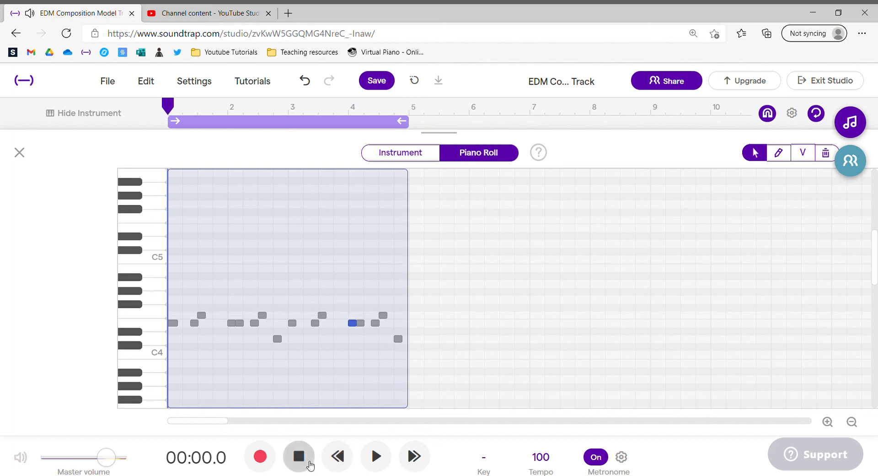
pyautogui.press('space')
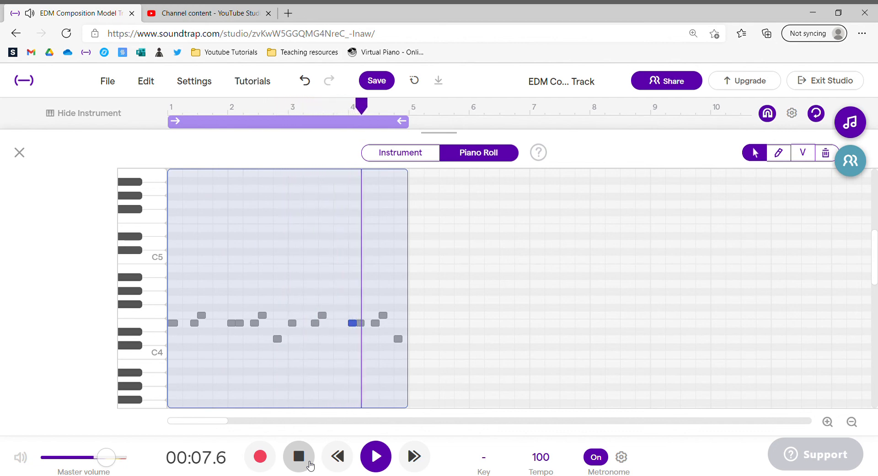
pyautogui.click(309, 464)
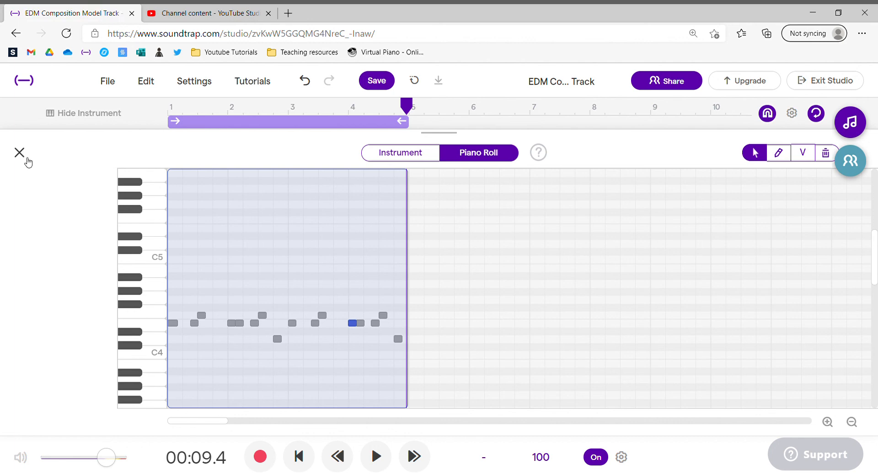
# Step: Leave the Berlin Lead melody, examine the Pad region's chord notes in the piano roll, and return to the track overview
pyautogui.click(19, 153)
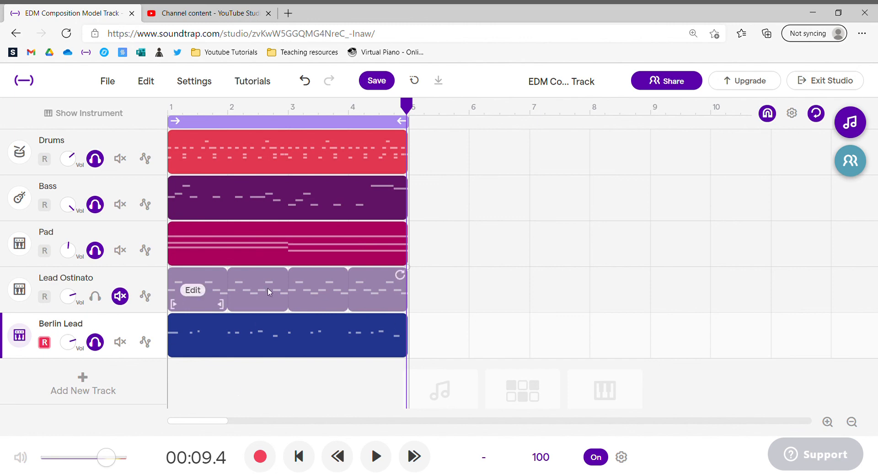
pyautogui.doubleClick(270, 249)
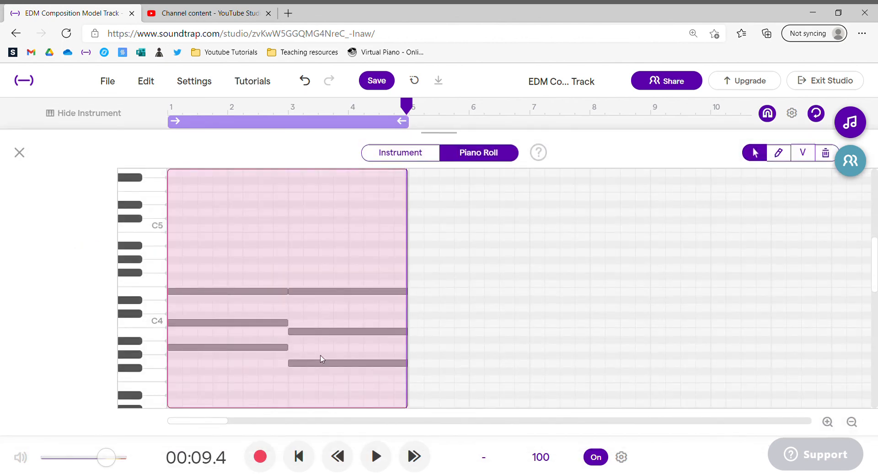
pyautogui.click(19, 153)
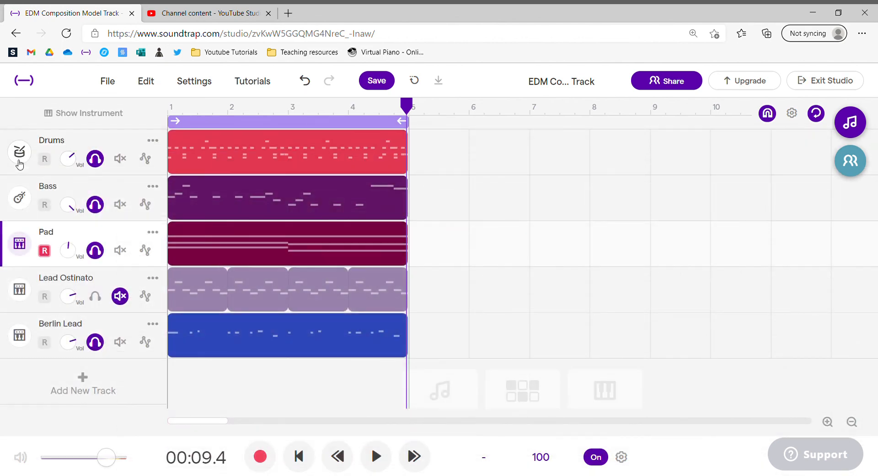